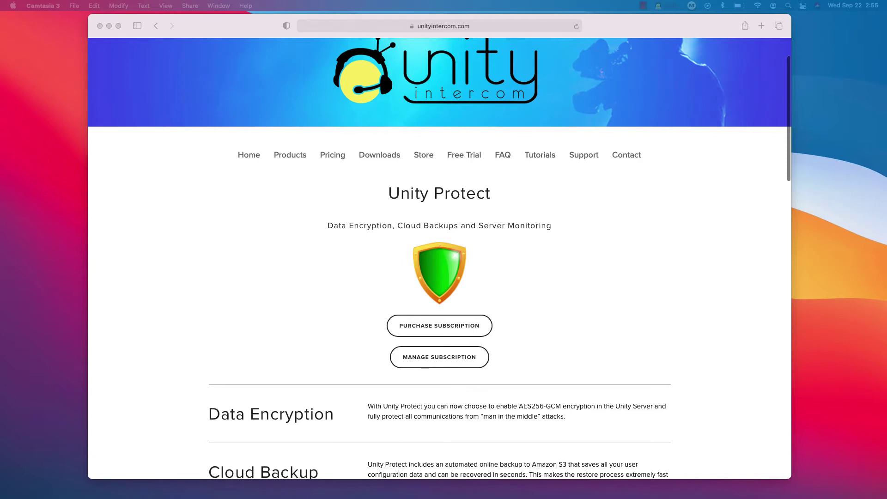
Move the Unity Protect settings window to the centre of the screen, over the browser page.
left_click_drag(118, 70, 341, 95)
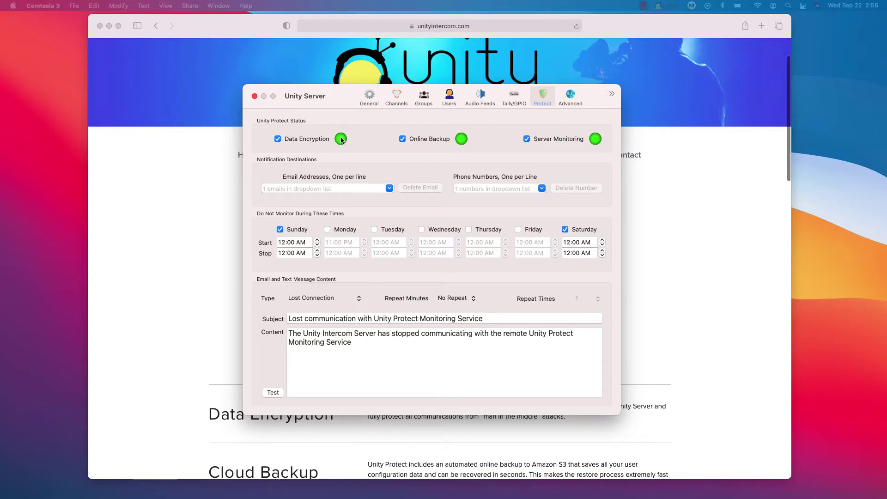
mouse_move(341, 140)
Turn Data Encryption off, then back on, confirming both prompts so it stays enabled.
left_click(277, 138)
key("Return")
left_click(277, 138)
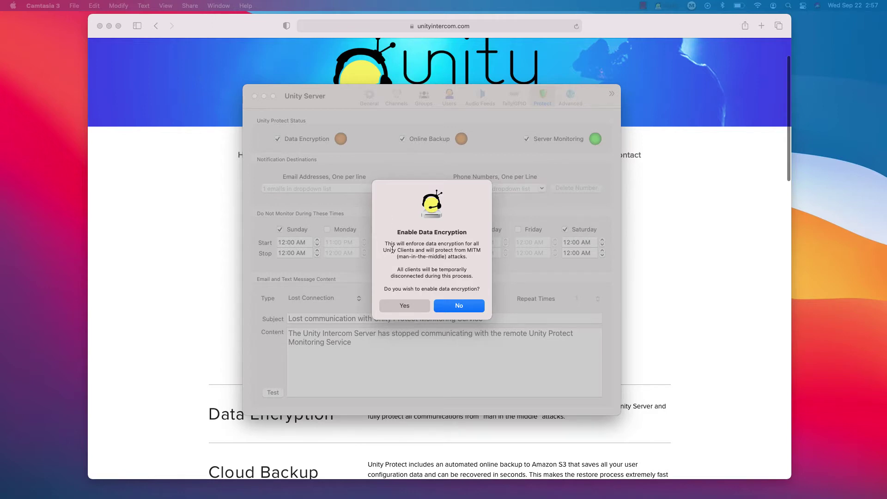
left_click(415, 307)
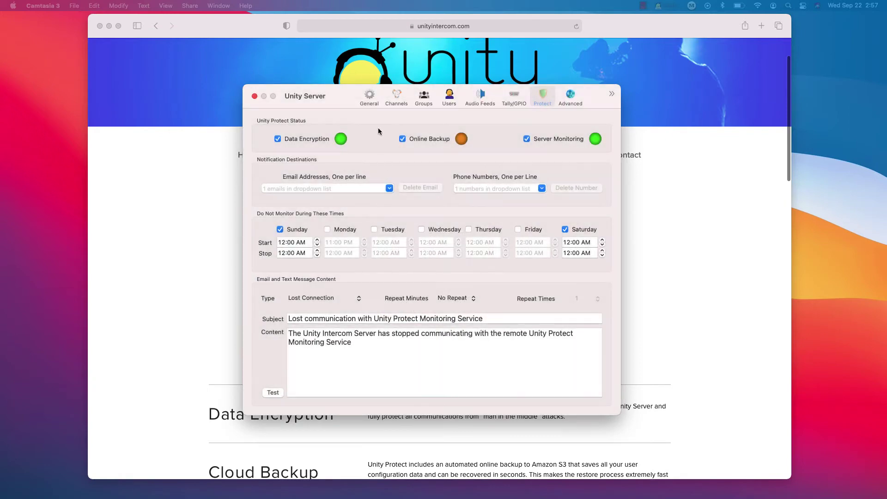
key("super+w")
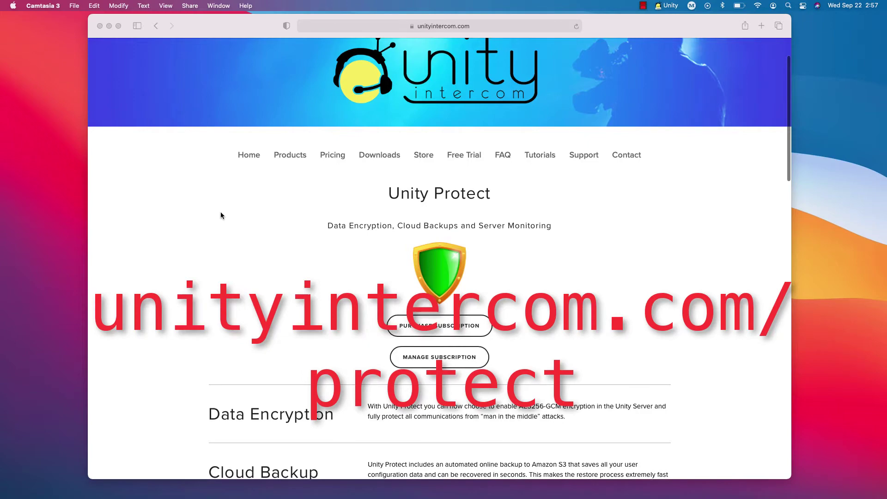
scroll(220, 214, "down", 5)
scroll(203, 215, "down", 10)
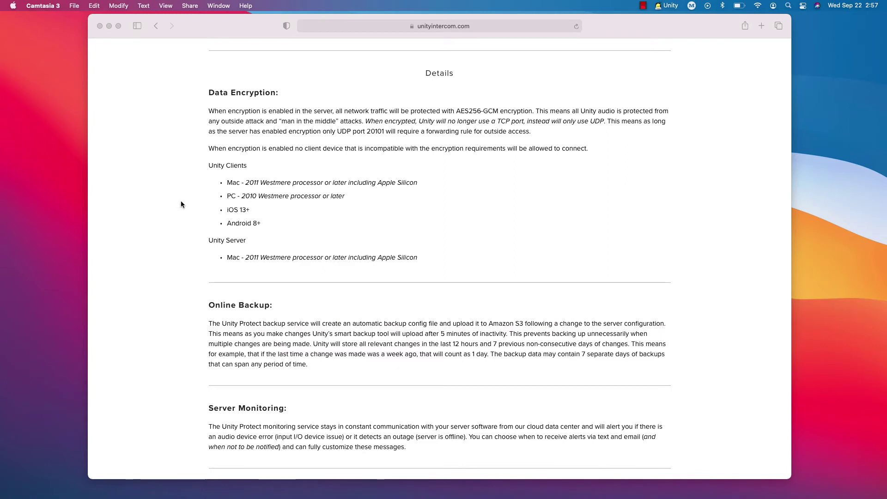
left_click(423, 259)
left_click_drag(421, 260, 204, 178)
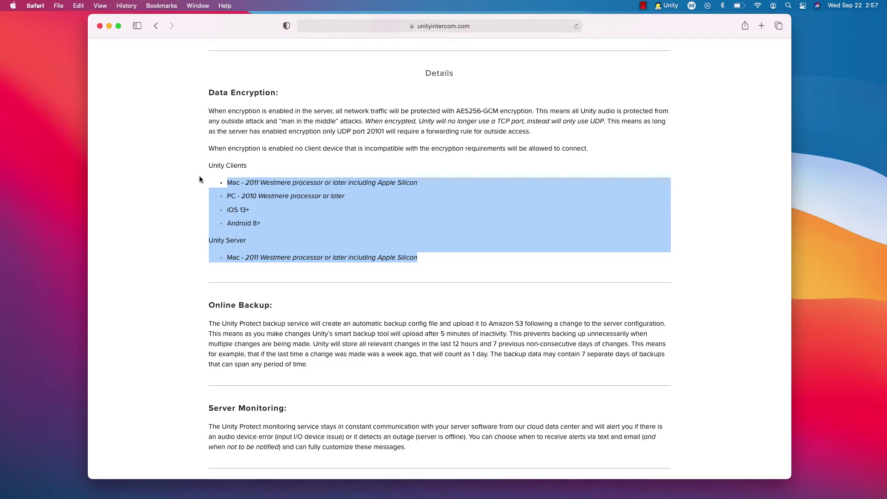
left_click(193, 186)
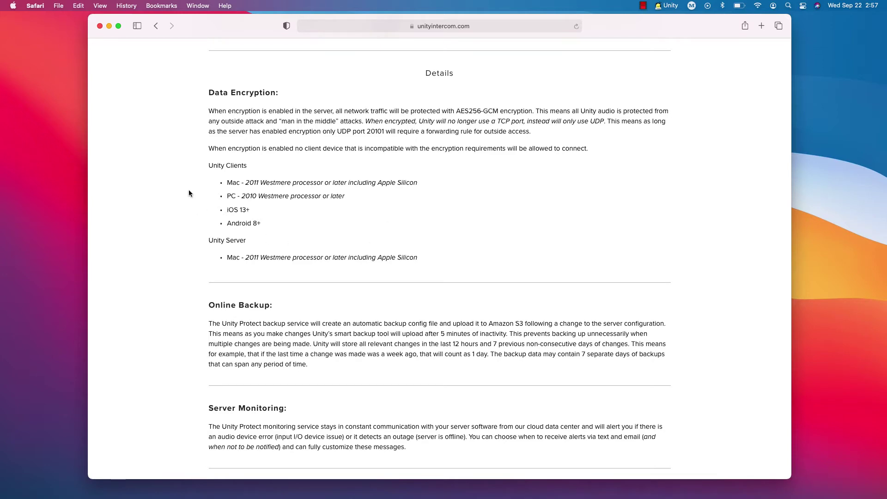
scroll(195, 193, "up", 10)
scroll(196, 190, "up", 5)
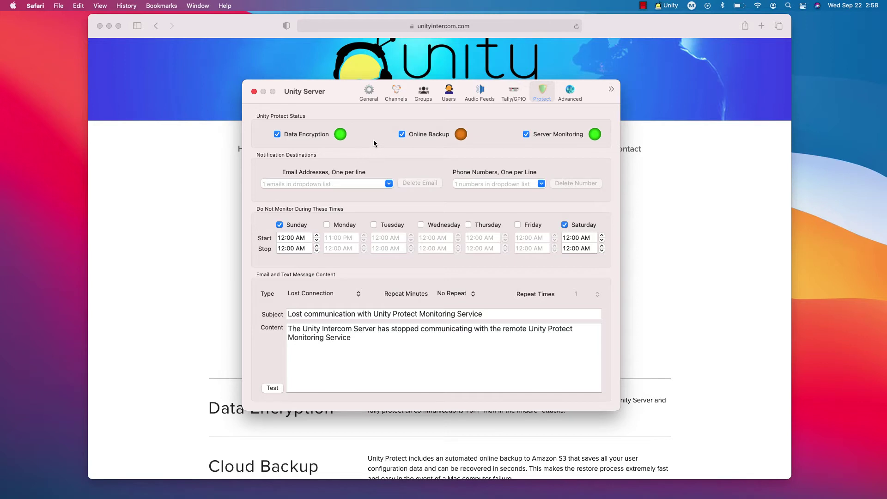
left_click_drag(341, 98, 349, 110)
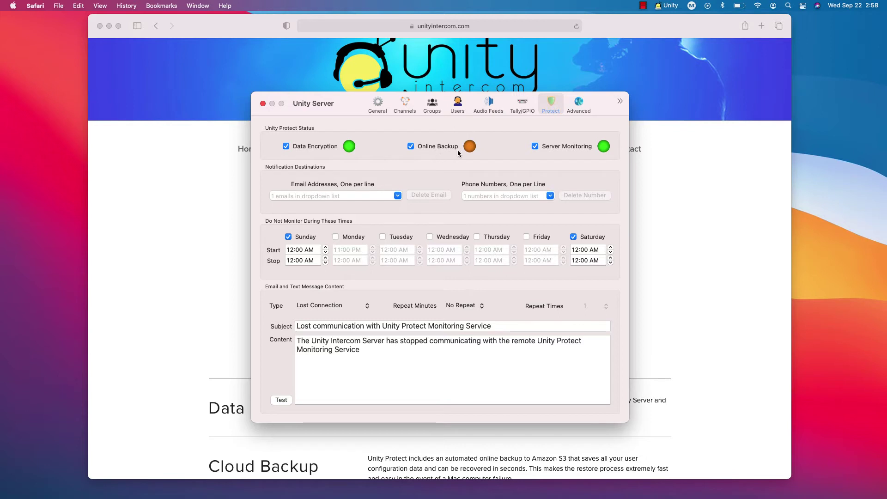
mouse_move(472, 149)
mouse_move(470, 146)
left_click(397, 196)
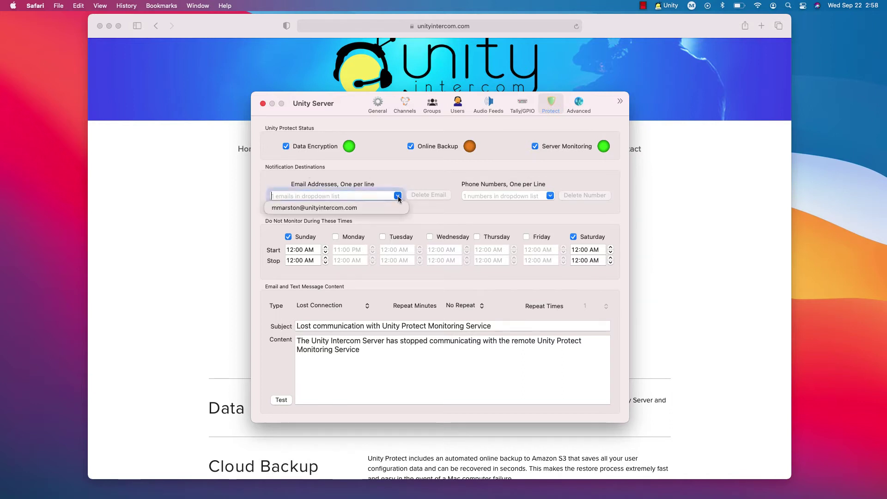
left_click(339, 208)
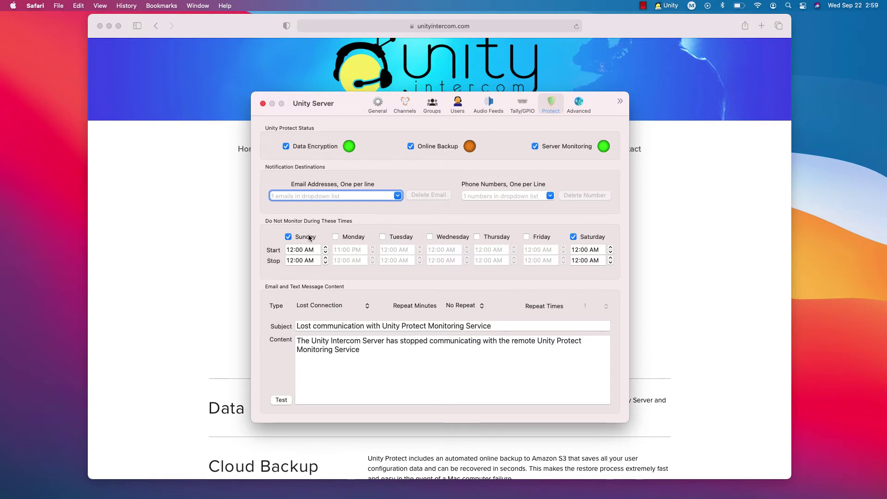
left_click(288, 236)
left_click(573, 237)
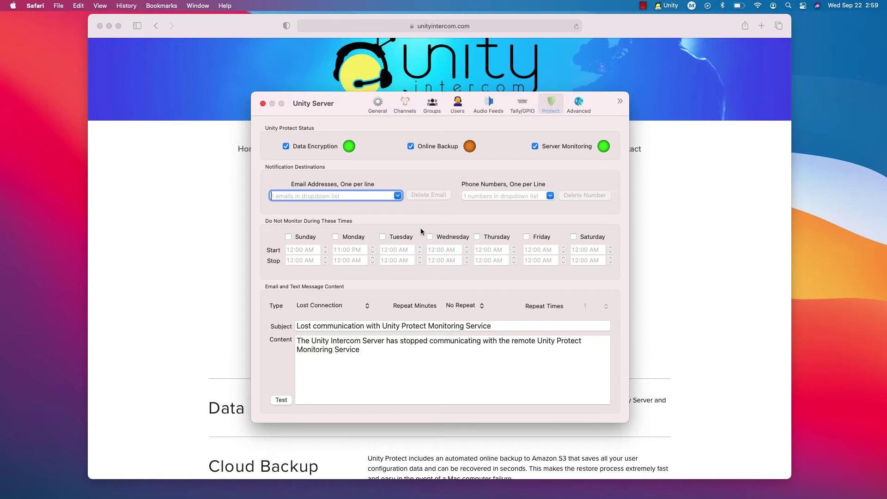
left_click(288, 238)
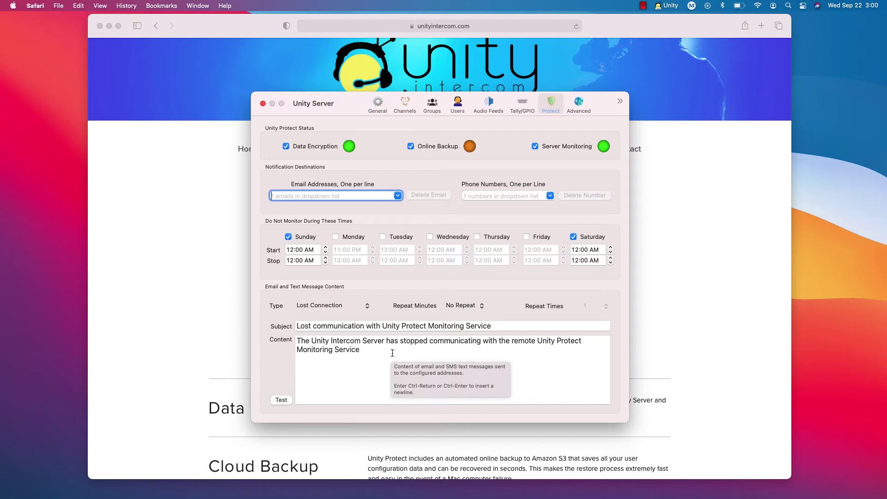
Cycle the alert Type through Lost Connection and Application Error, ending on Recovered from Error.
left_click(368, 306)
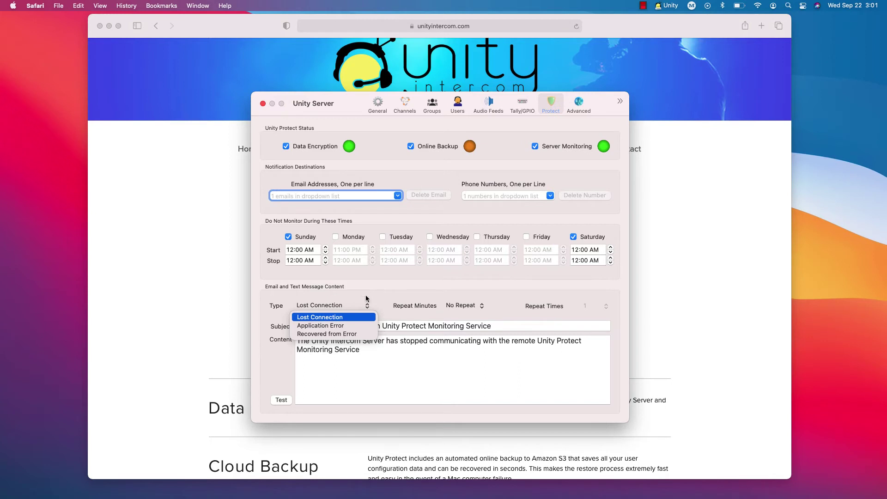
left_click(374, 286)
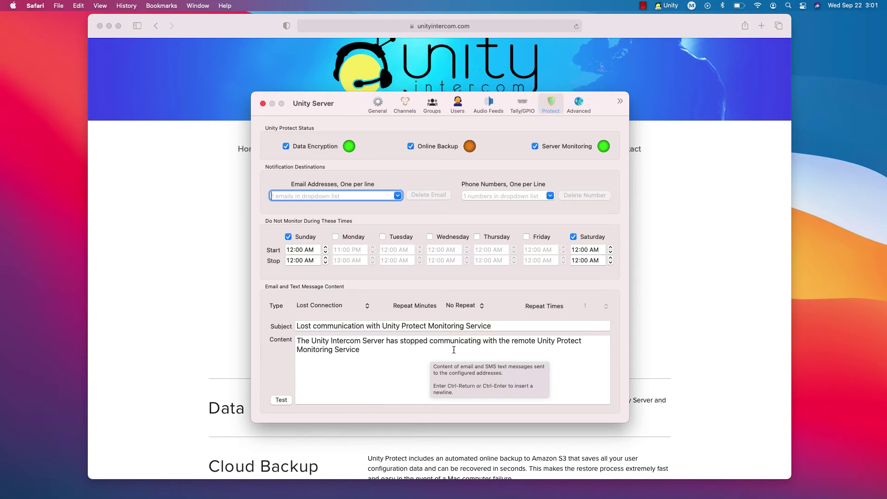
left_click(366, 306)
left_click(346, 326)
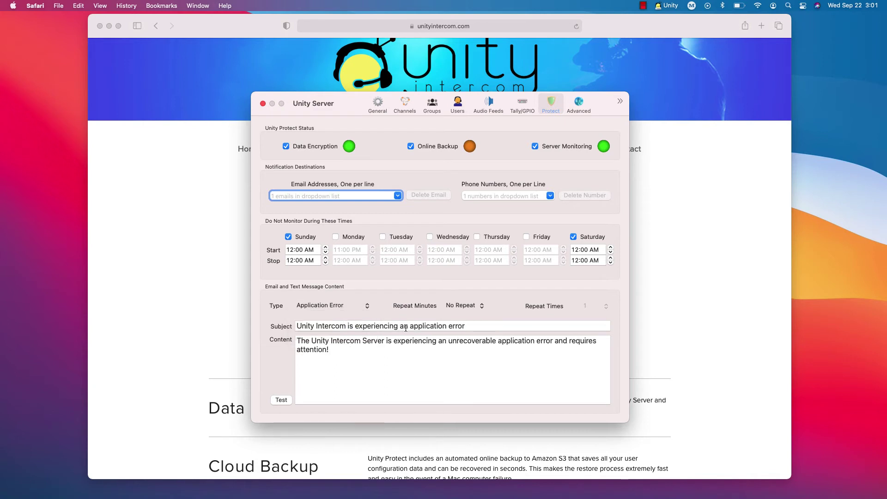
left_click(366, 307)
left_click(354, 332)
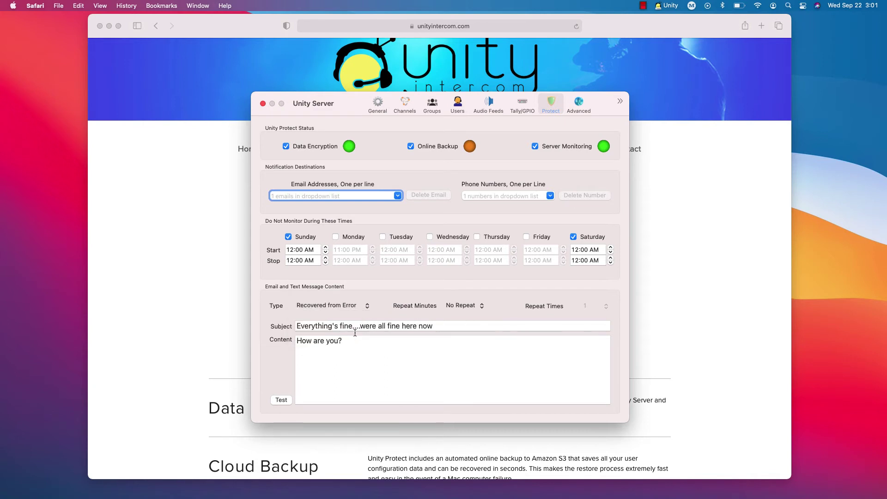
mouse_move(485, 358)
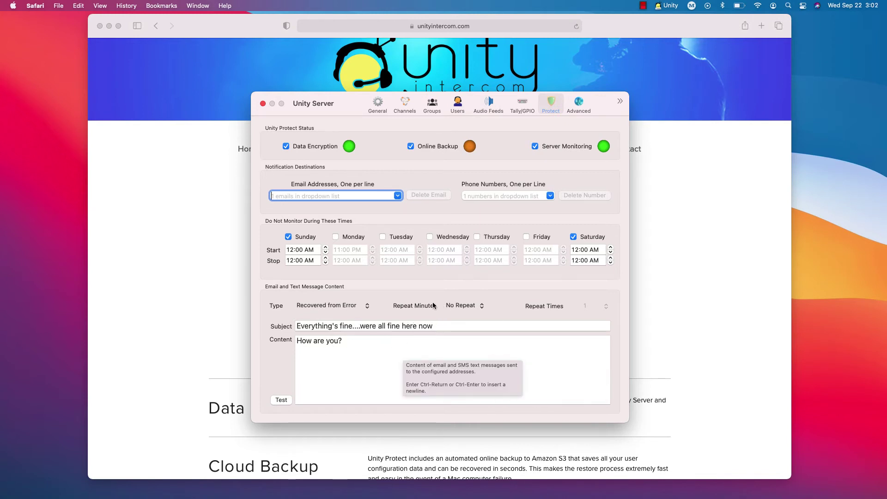
Set the Recovered from Error alert to repeat every 10 minutes.
left_click(482, 306)
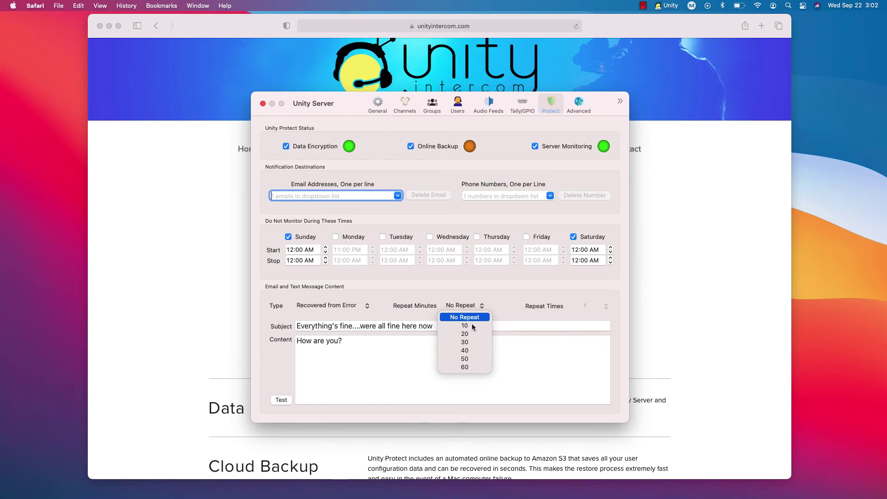
left_click(529, 316)
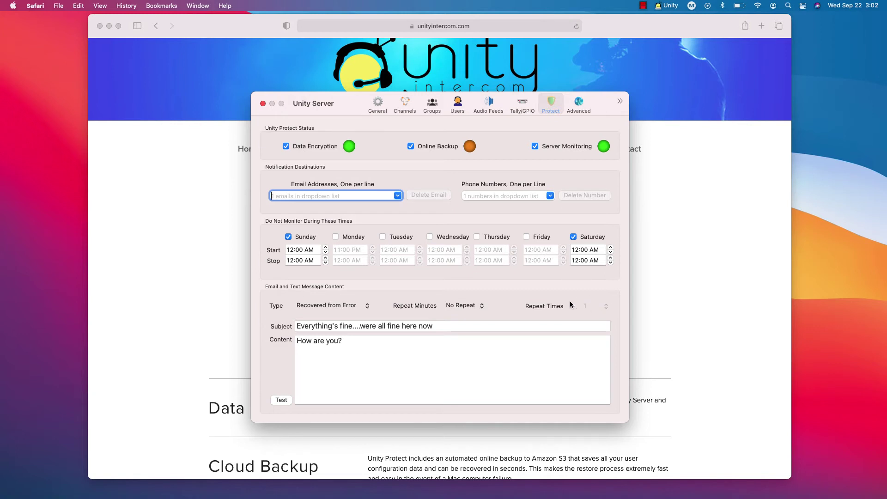
left_click(477, 305)
left_click(473, 324)
Return the alert to No Repeat and bring the Unity Protect web page to the front.
left_click(603, 307)
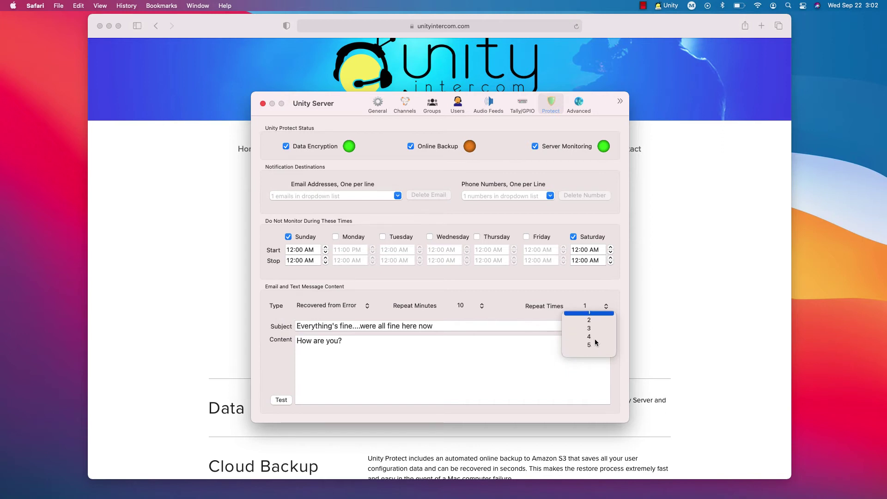
left_click(502, 304)
left_click(481, 306)
left_click(468, 316)
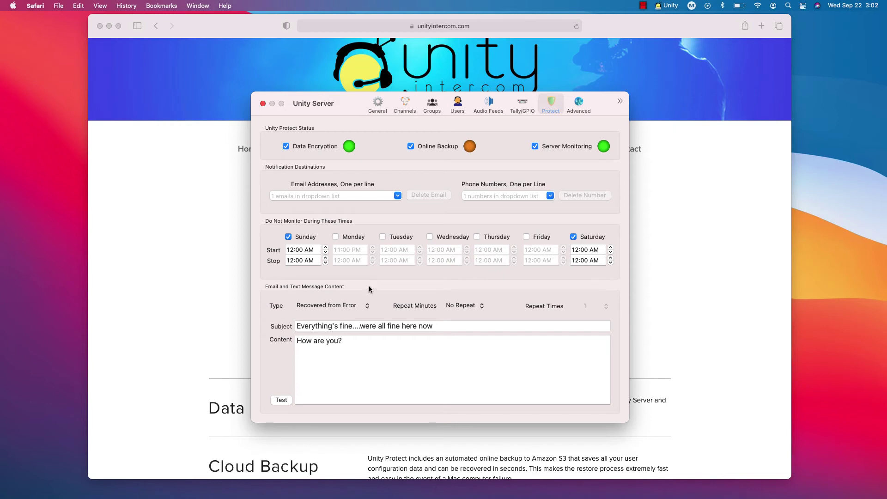
left_click(219, 255)
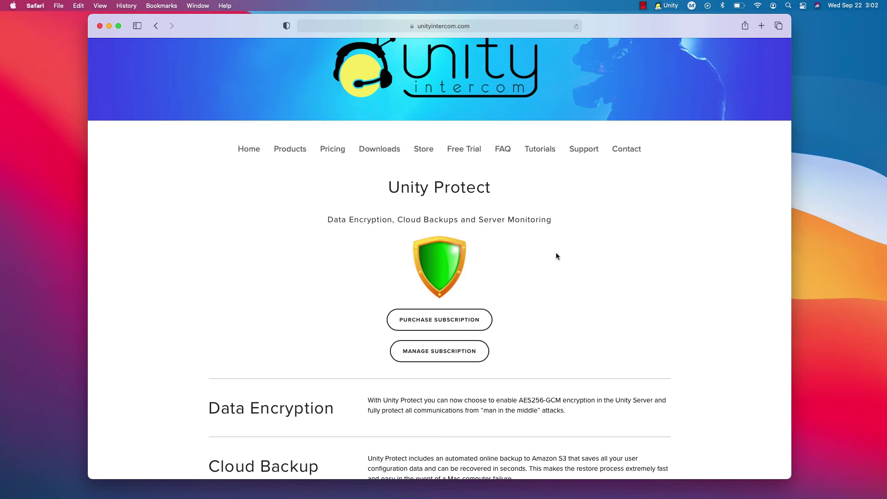
left_click(666, 6)
left_click(672, 30)
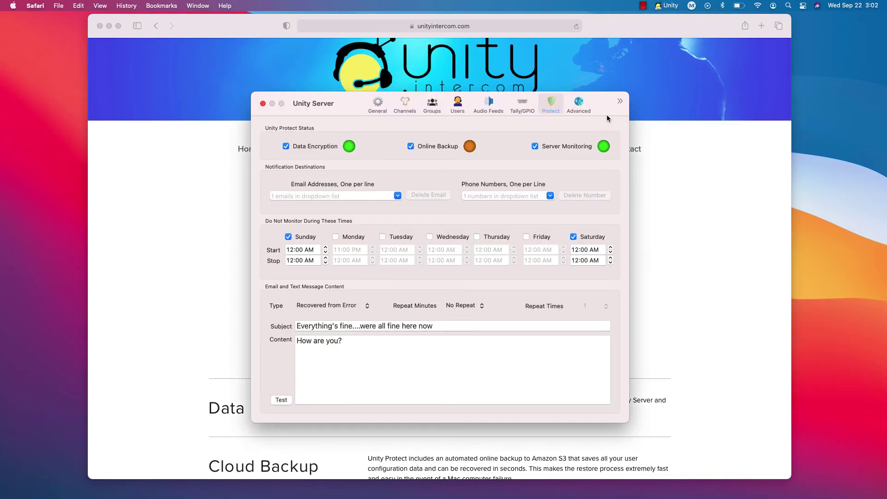
left_click(620, 102)
left_click(622, 104)
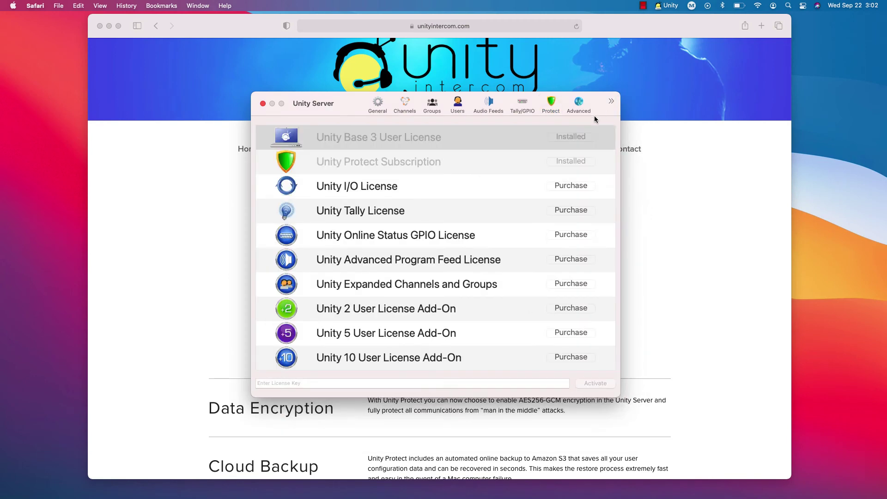
left_click(225, 214)
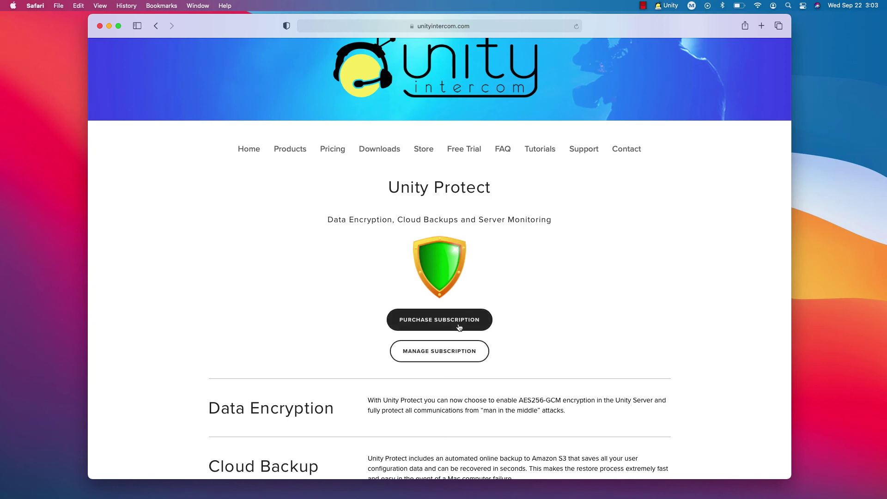
Start purchasing the subscription to open the FastSpring checkout with the $89.99 monthly Protect plan.
left_click(442, 321)
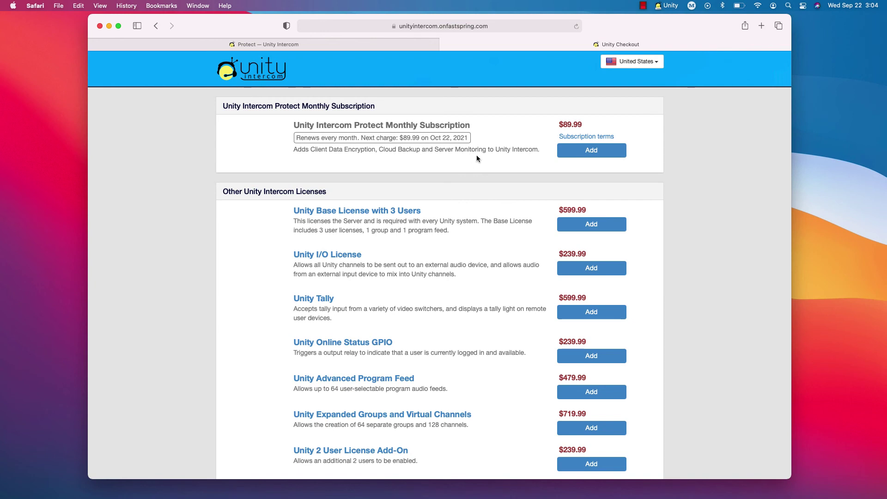
Add the $89.99 Protect Monthly Subscription to the cart, review it, and close the checkout tab.
left_click(577, 151)
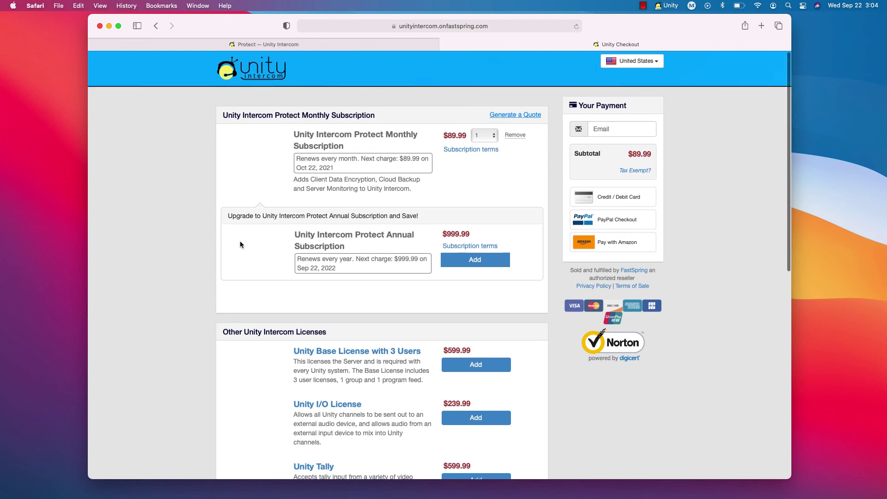
scroll(241, 245, "down", 1)
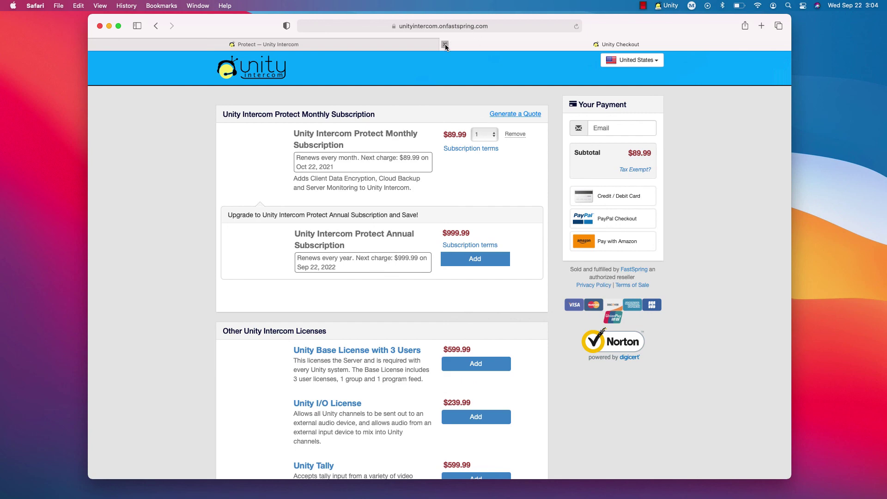
left_click(444, 44)
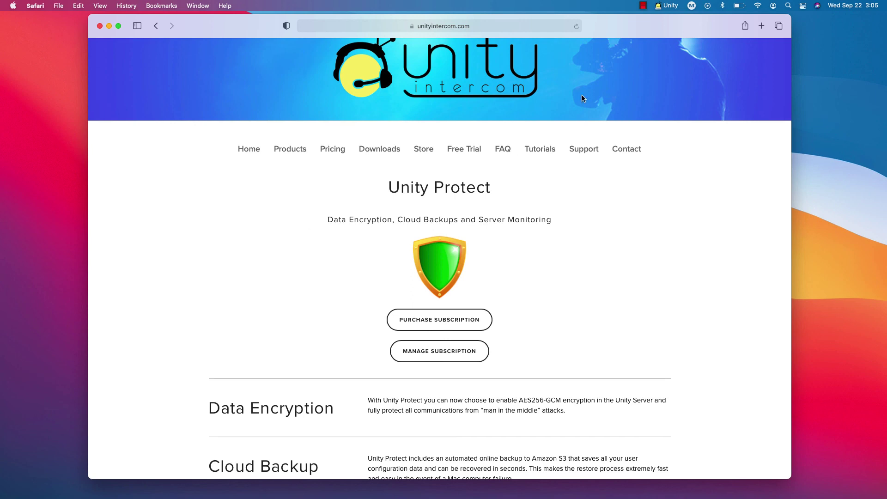
Open Unity Server Settings from the menu bar and nudge the window slightly down.
left_click(668, 5)
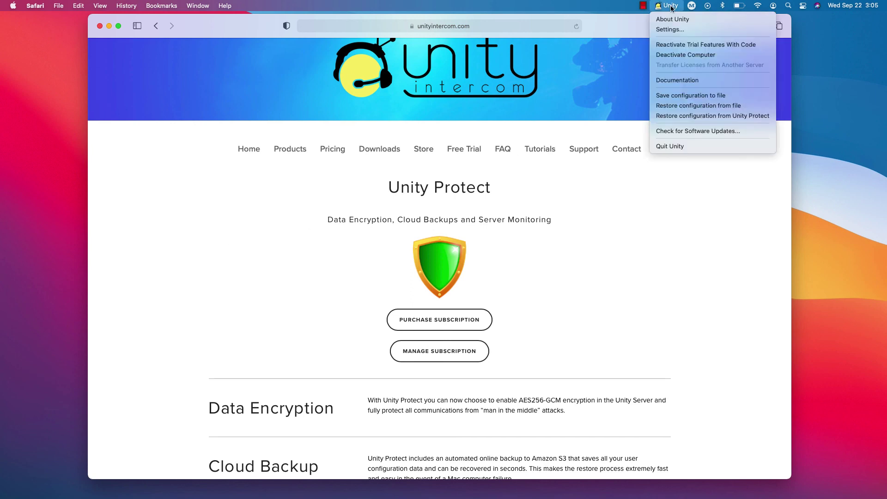
left_click(669, 29)
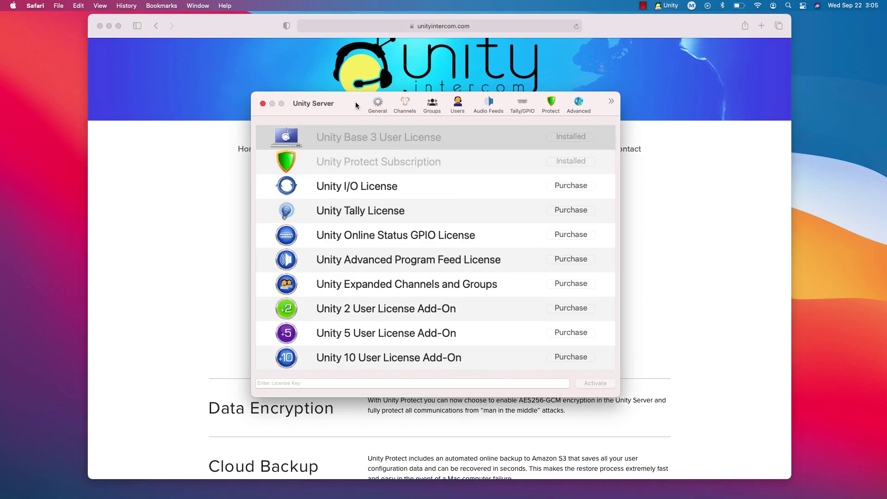
left_click_drag(355, 102, 358, 111)
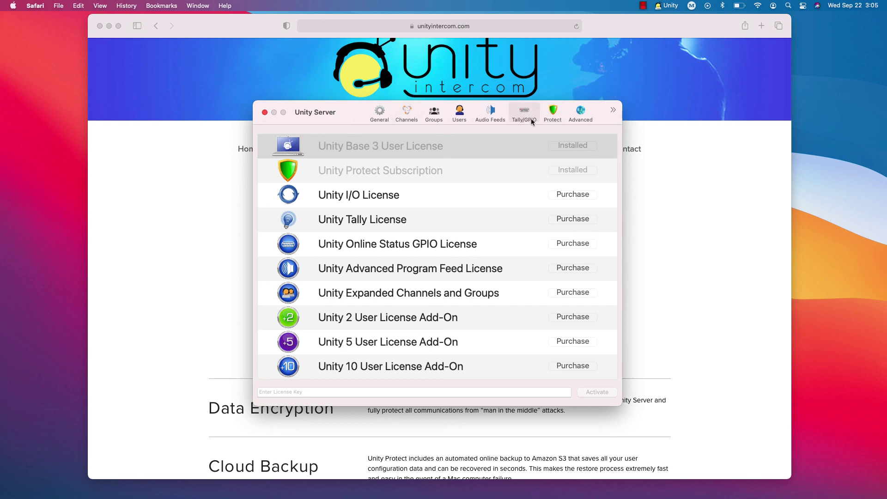
Switch to the Protect settings and display the Lost Connection alert message.
left_click(559, 113)
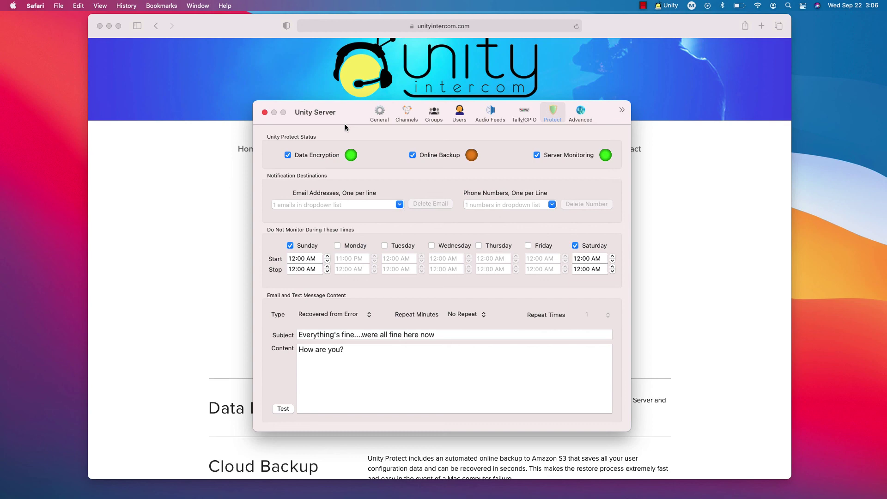
left_click(368, 315)
left_click(339, 327)
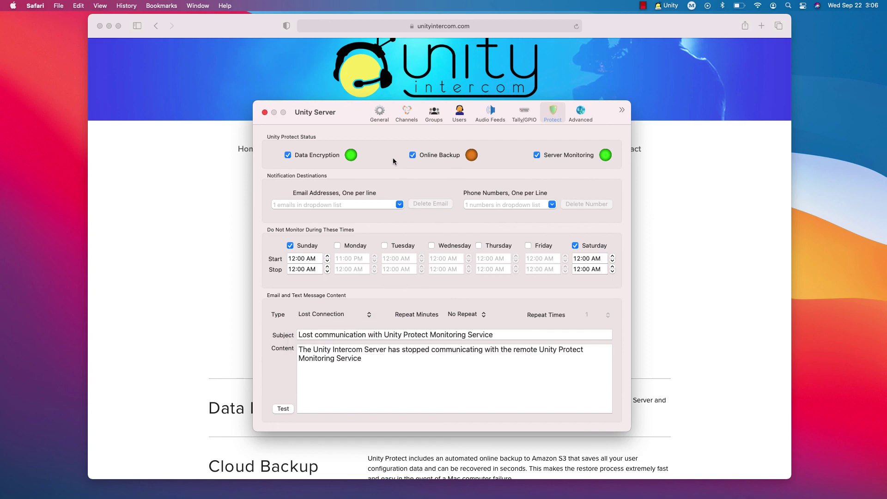